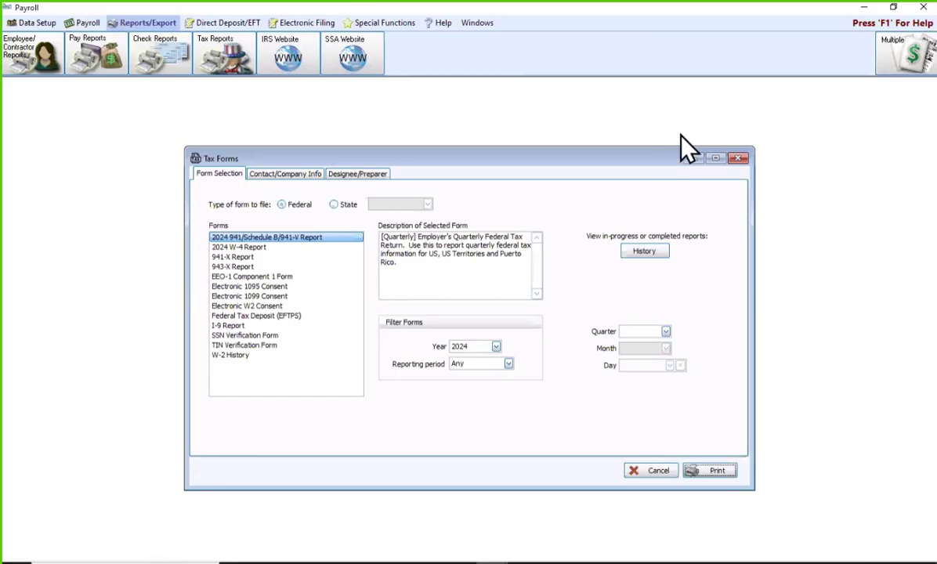
Close the Tax Forms window and generate draft 2024 W-2 forms for all listed employees with earnings, including terminated payees.
left_click(738, 159)
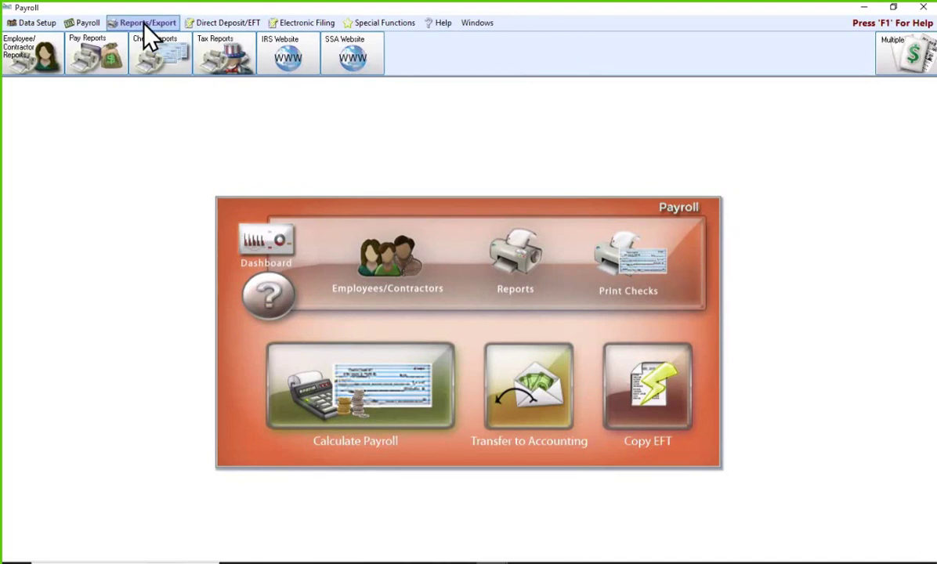
left_click(218, 47)
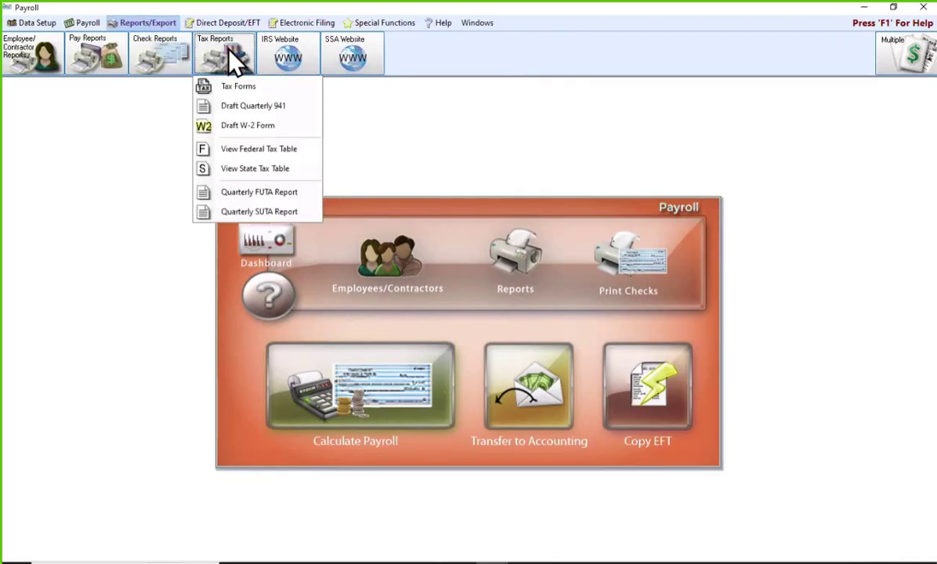
left_click(247, 129)
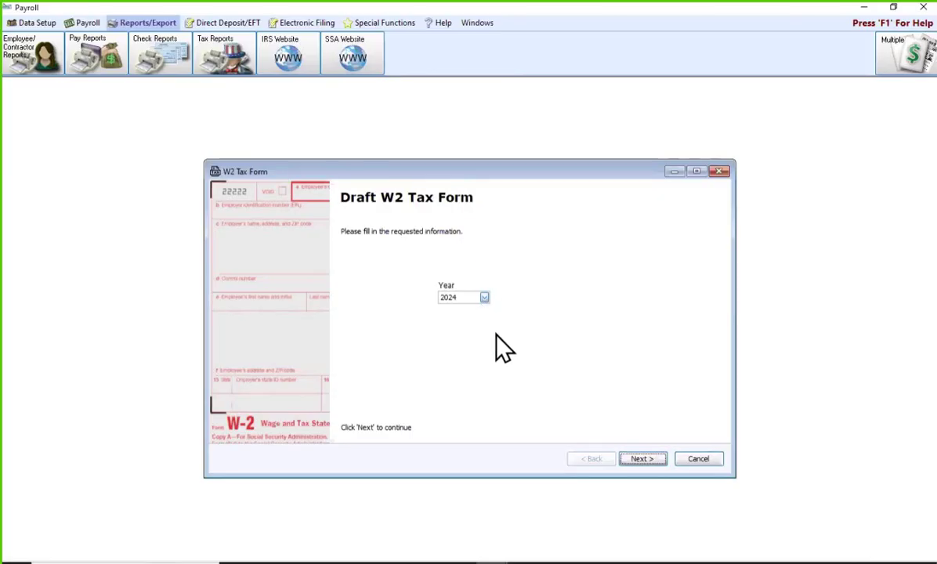
left_click(647, 459)
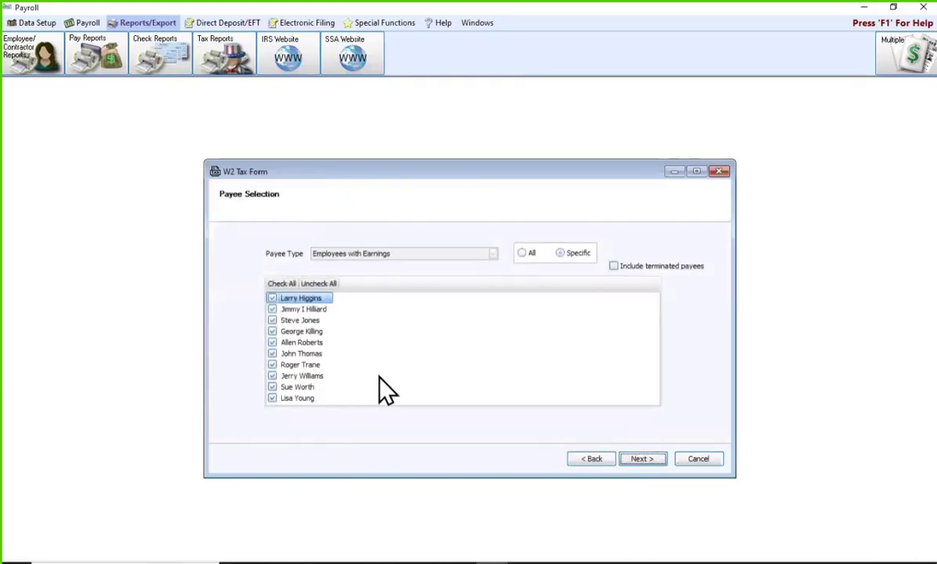
left_click(614, 267)
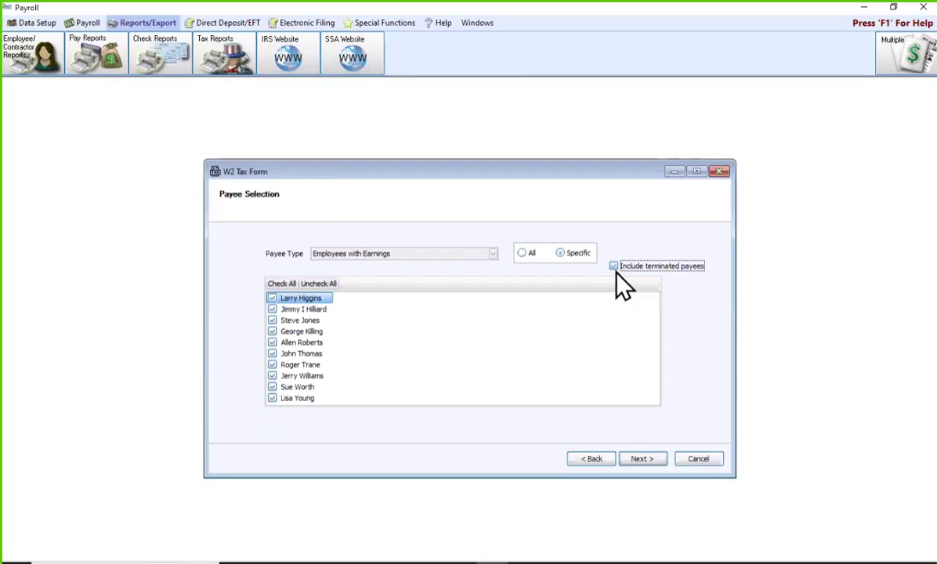
left_click(644, 461)
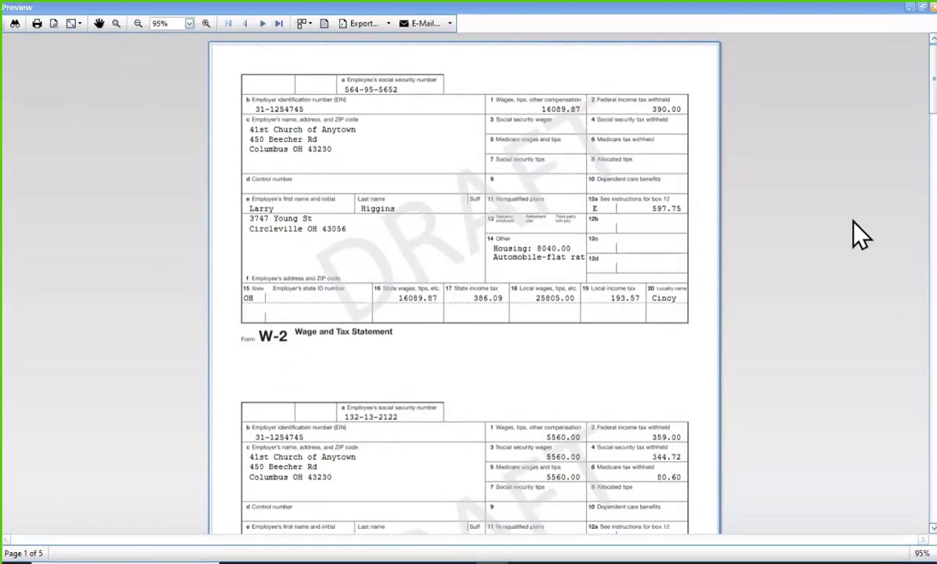
Review the draft W-2 pages for the employees, and close the preview and the finished wizard.
scroll(562, 249, "down", 5)
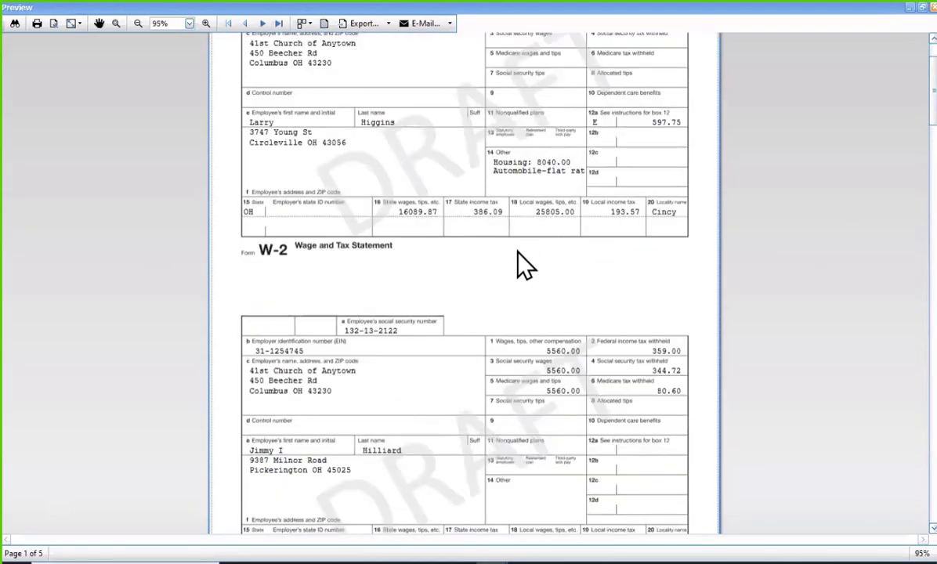
left_click_drag(933, 119, 932, 457)
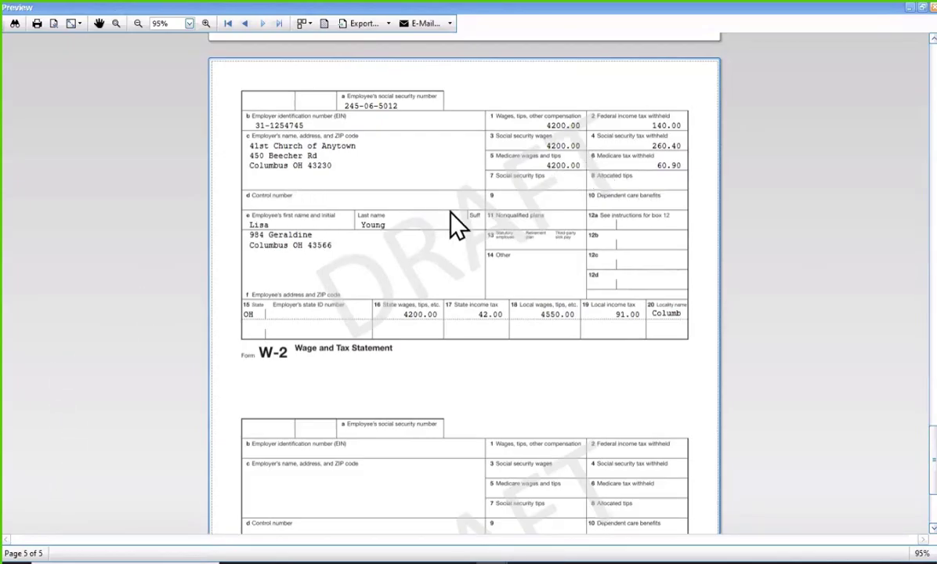
scroll(399, 213, "up", 8)
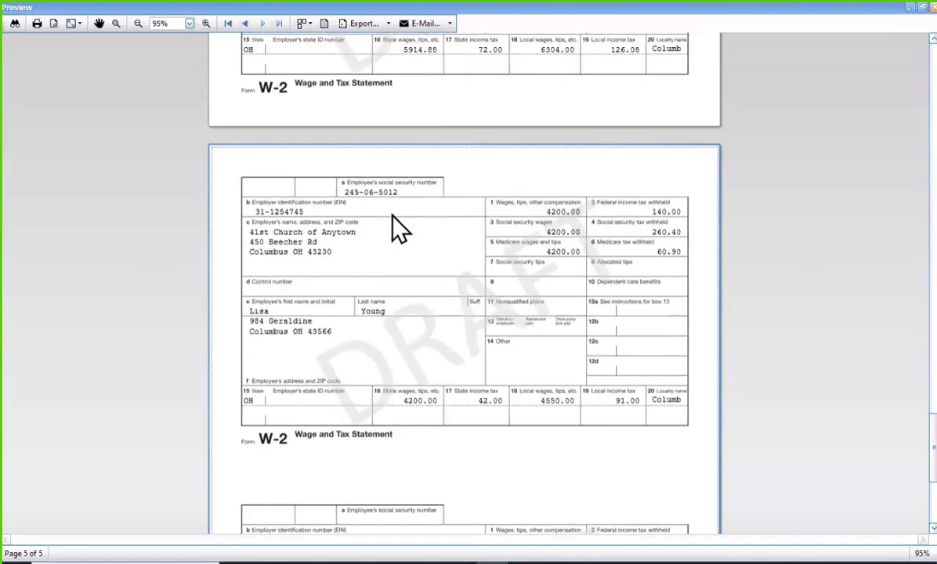
scroll(407, 239, "up", 4)
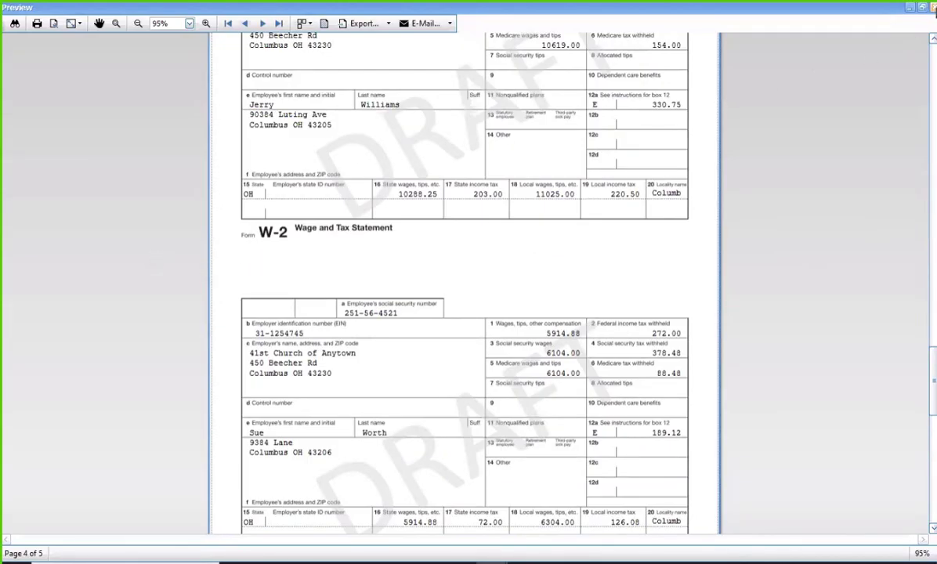
left_click(929, 10)
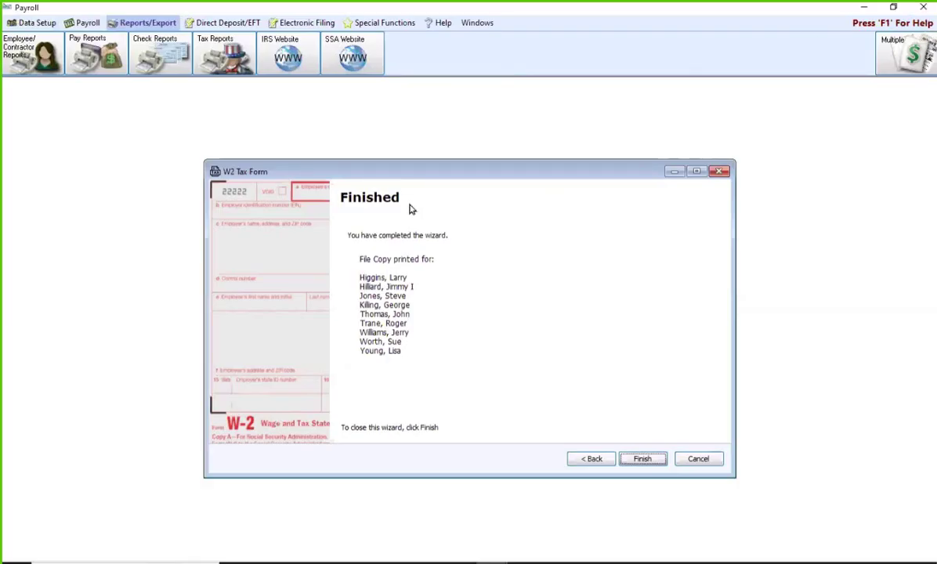
left_click(633, 462)
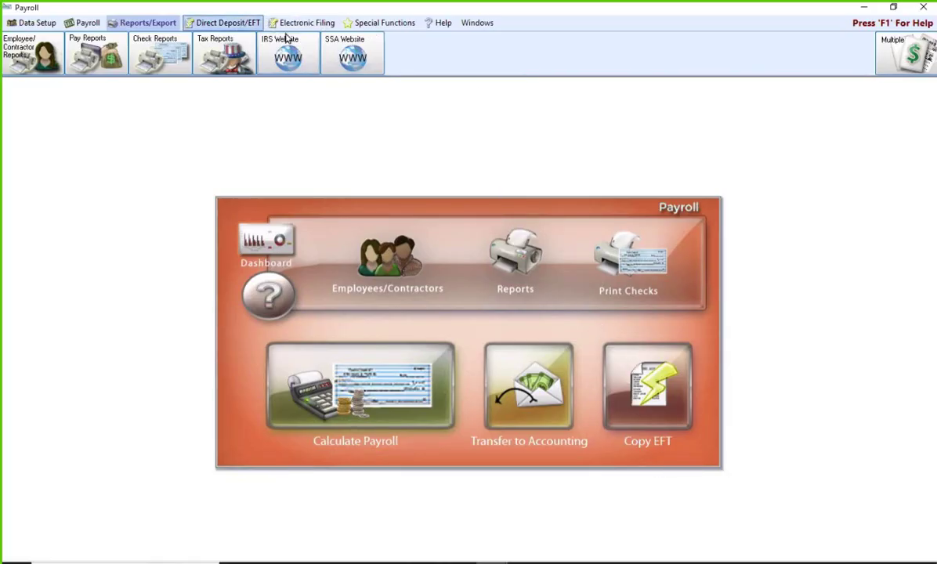
Open the report options for the Pay Type Earnings report under pay period earnings.
left_click(223, 55)
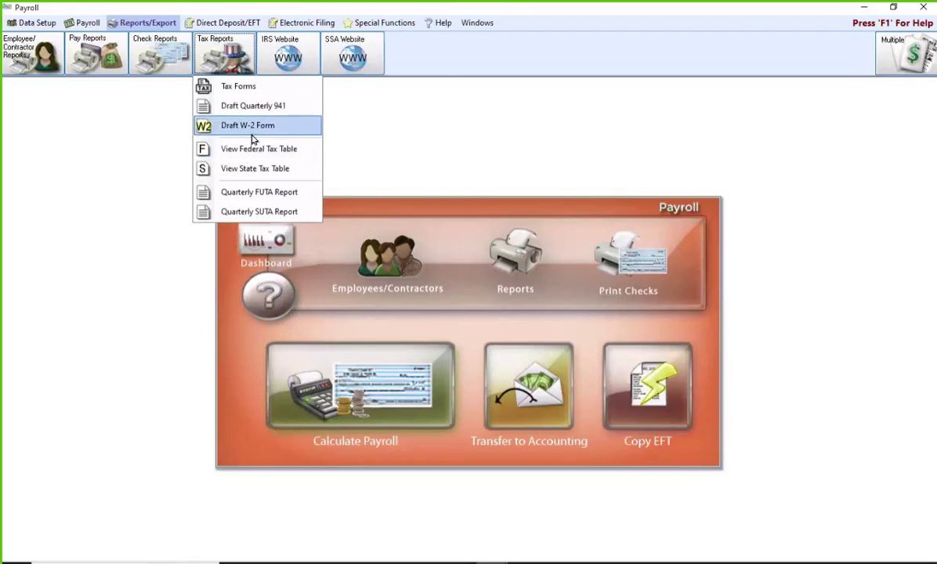
left_click(147, 32)
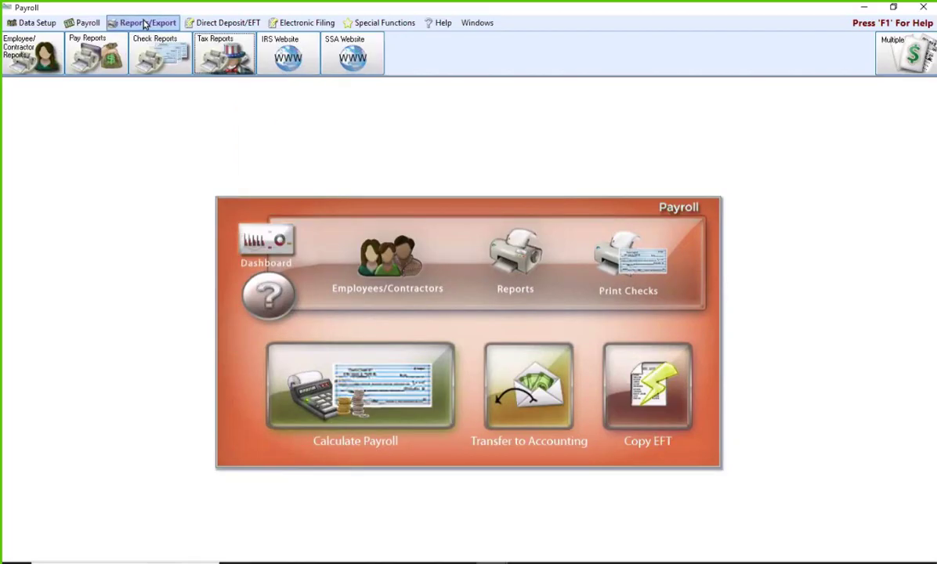
left_click(111, 47)
mouse_move(122, 91)
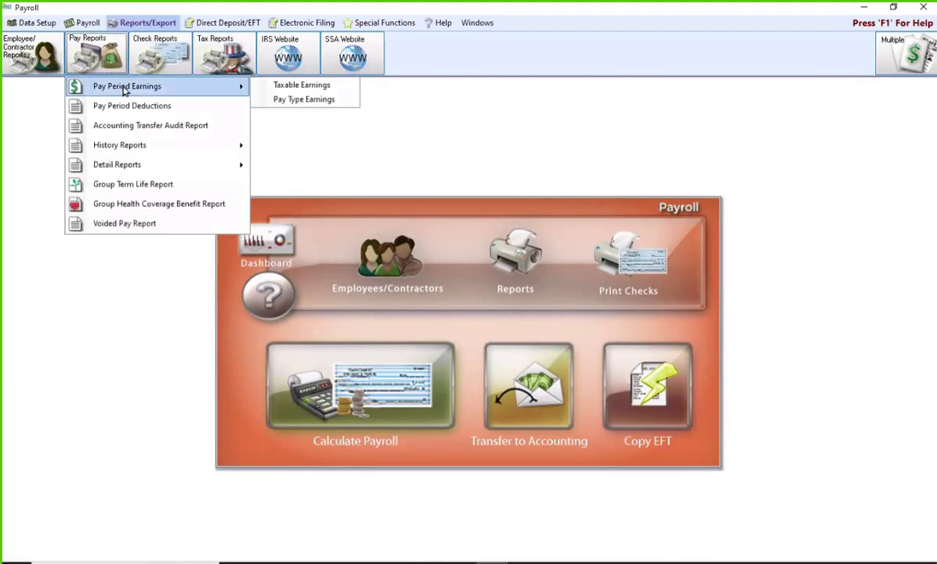
left_click(293, 99)
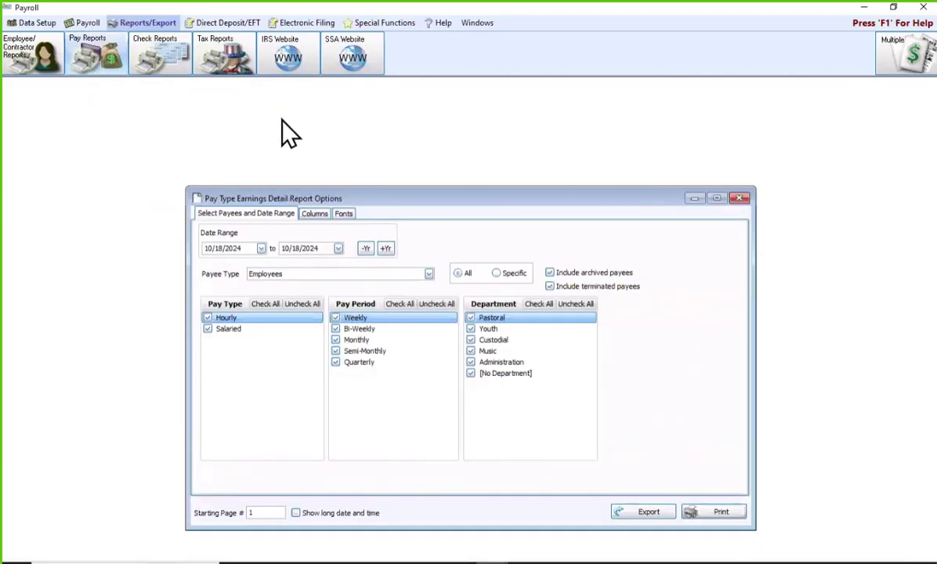
Preview the Pay Type Earnings report for Contractors from 01/01/2024 to 12/31/2024, and close the report.
left_click(207, 248)
type("0101")
left_click(287, 249)
type("1231")
left_click(415, 275)
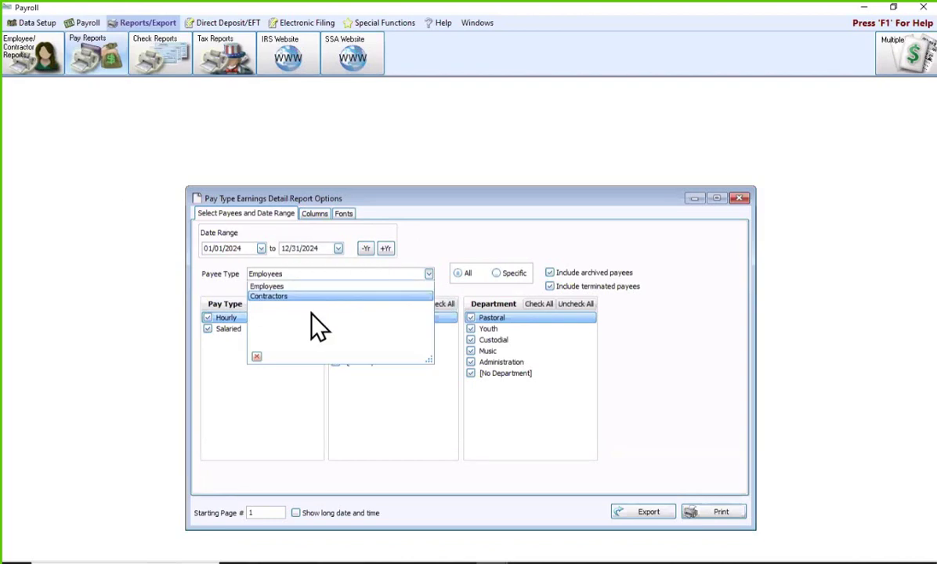
left_click(308, 308)
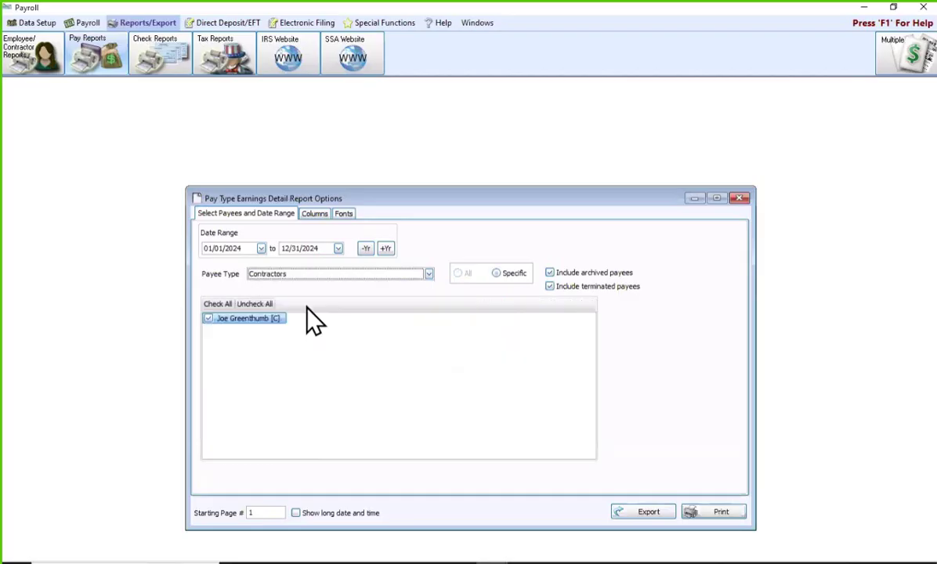
left_click(712, 513)
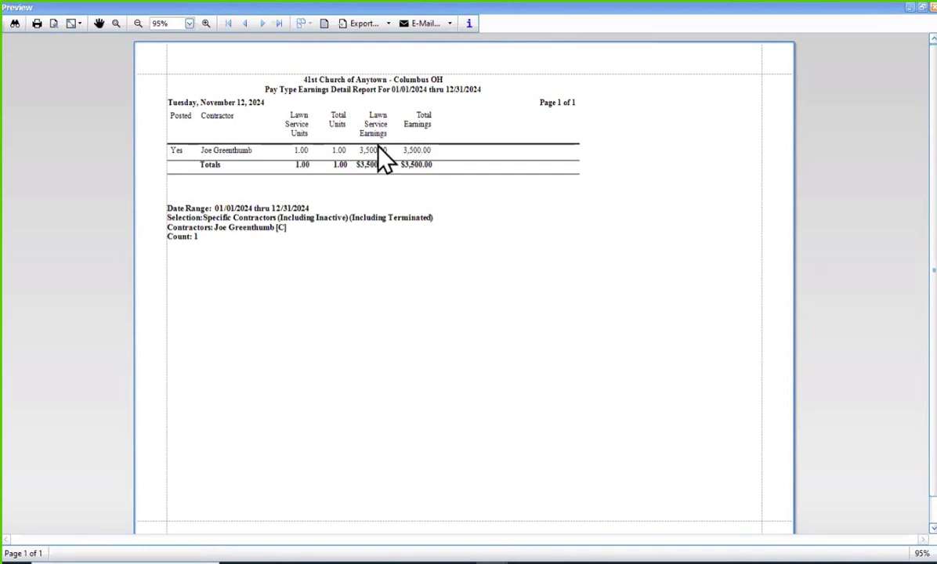
left_click(932, 6)
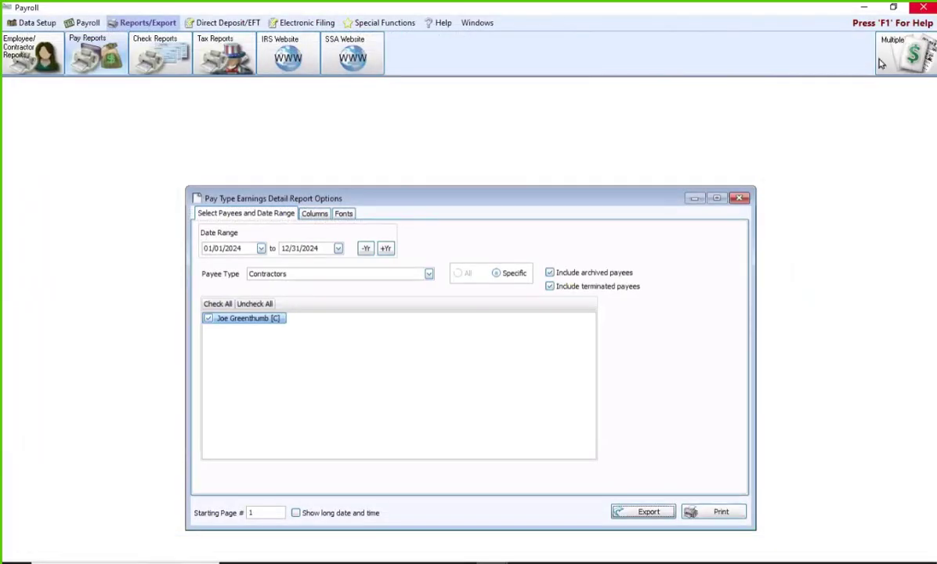
left_click(738, 197)
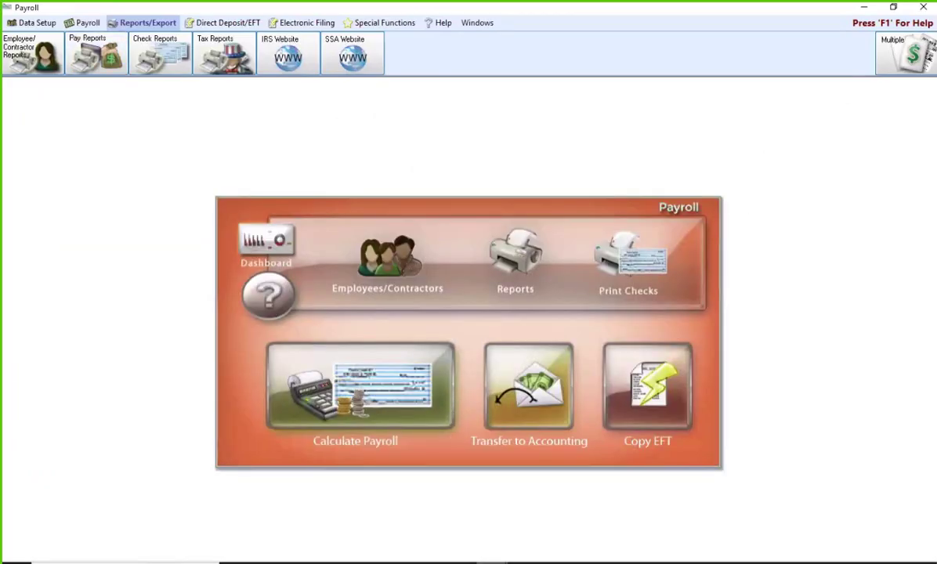
Switch to the Church Windows Software launcher and open the Accounting module.
left_click(491, 562)
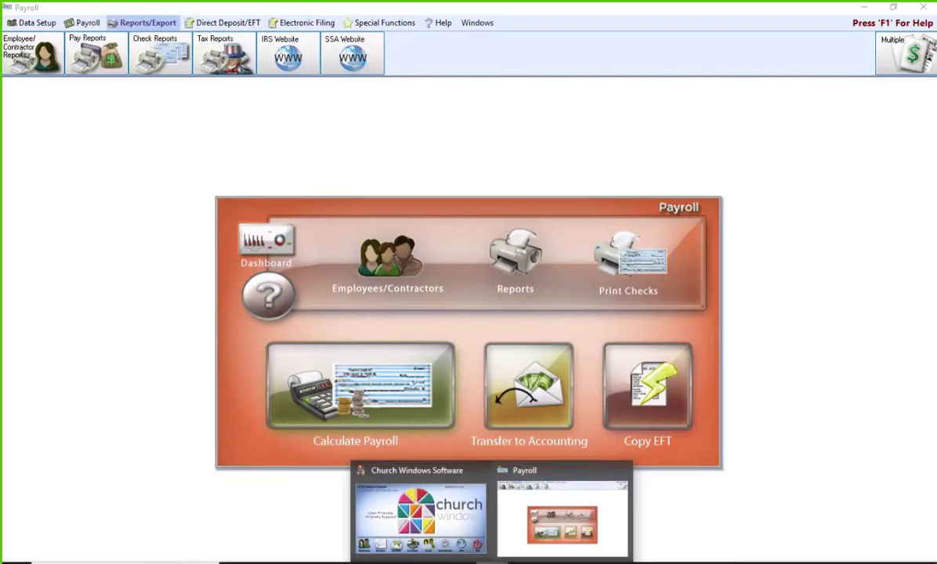
left_click(426, 492)
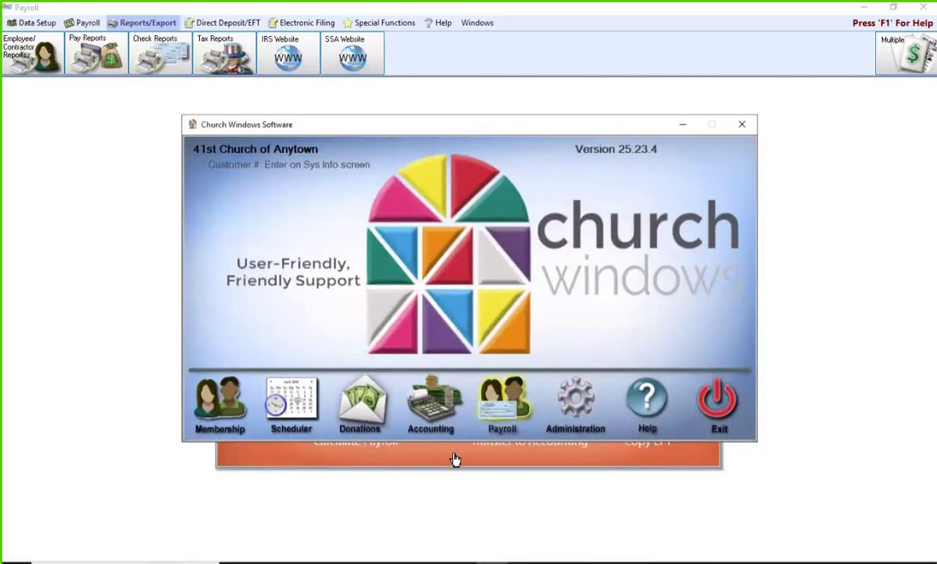
left_click(431, 413)
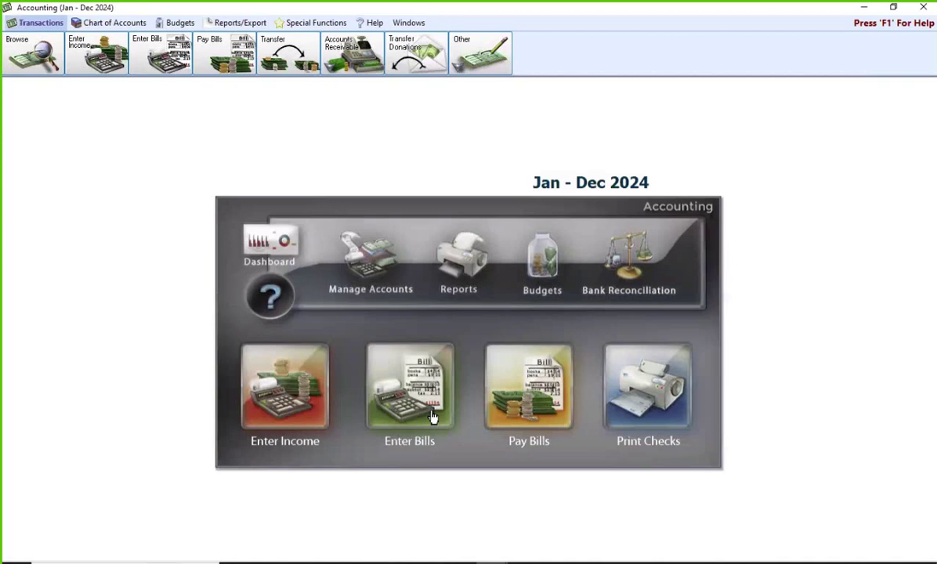
Check which federal tax forms are available in Accounting, and close the Tax Forms window.
left_click(235, 23)
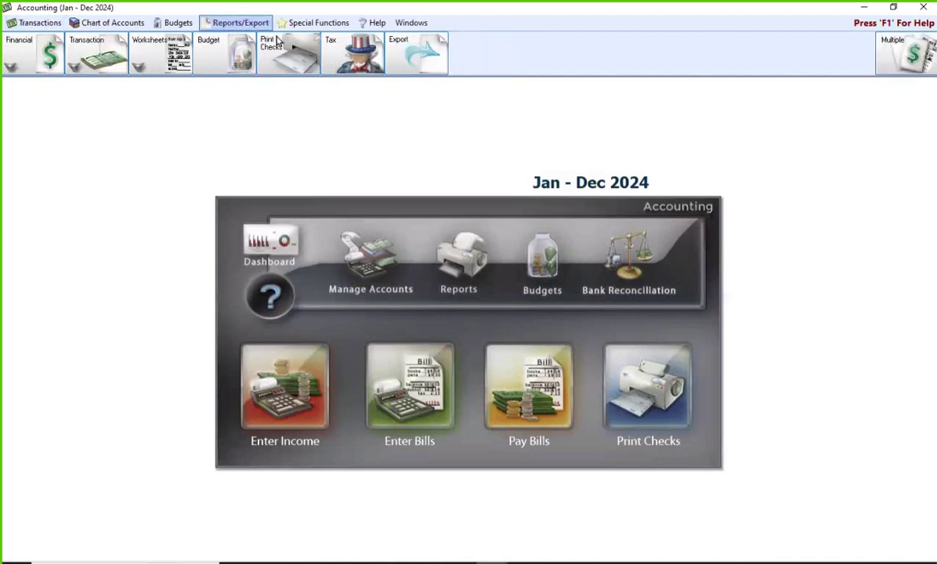
left_click(348, 59)
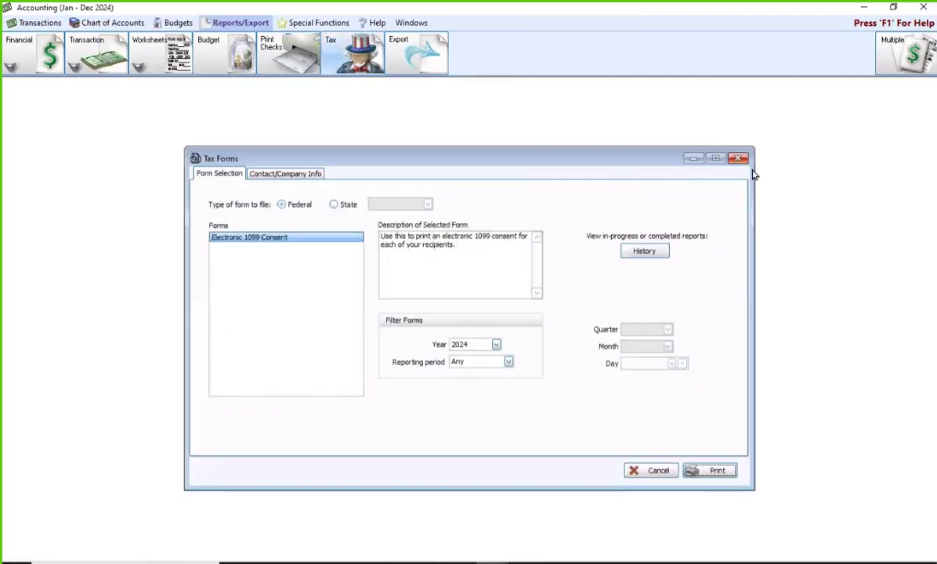
left_click(738, 160)
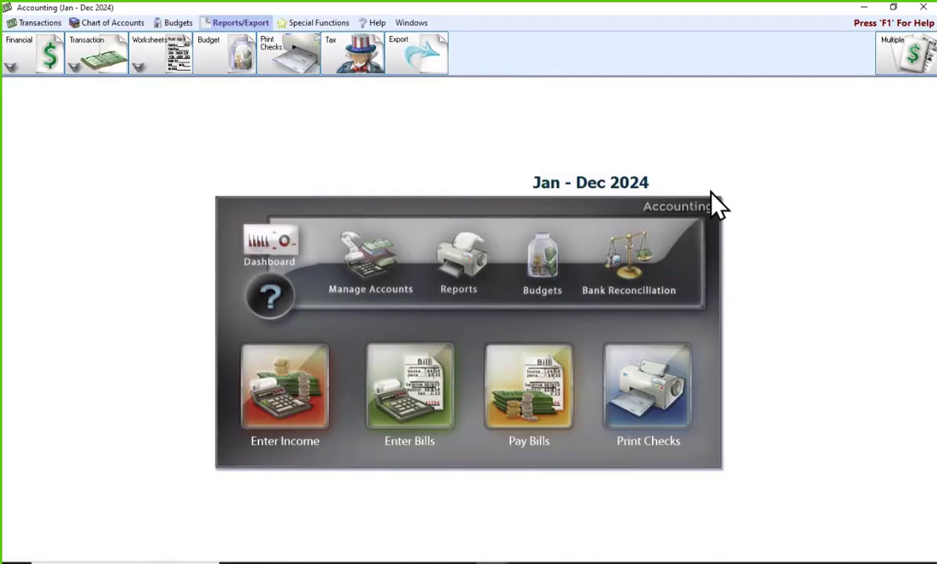
Browse the 2024 accounting transactions and filter them to show only the PYMT (Payment) type.
left_click(35, 23)
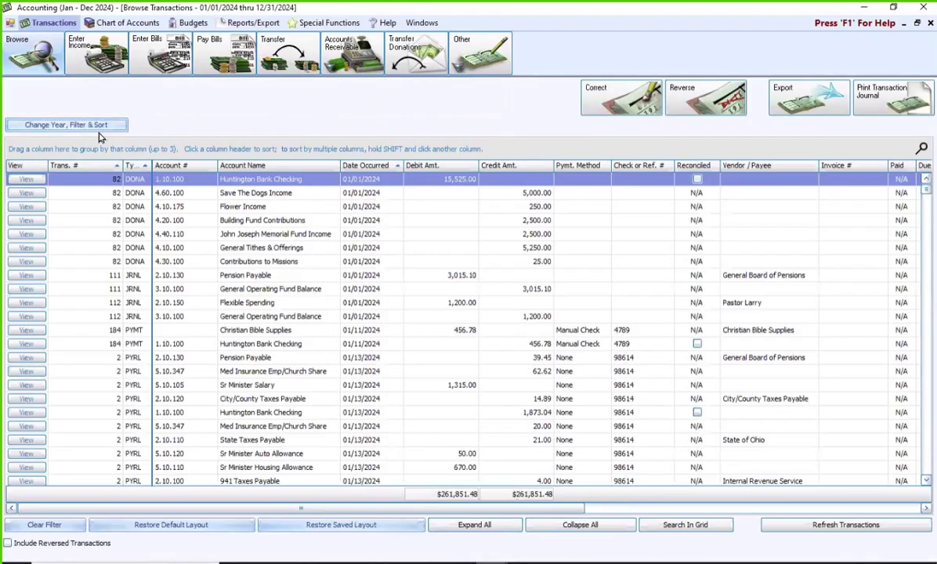
left_click(96, 129)
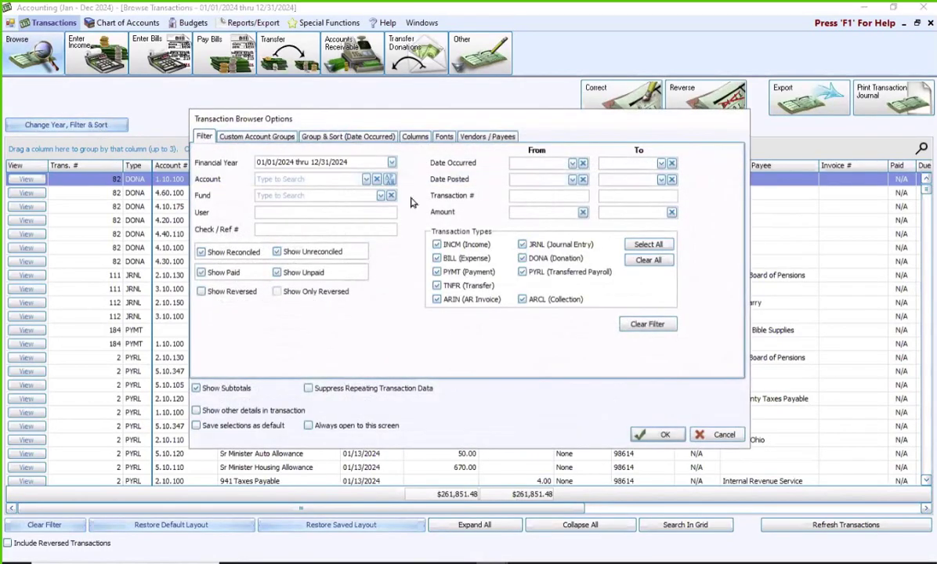
left_click(648, 261)
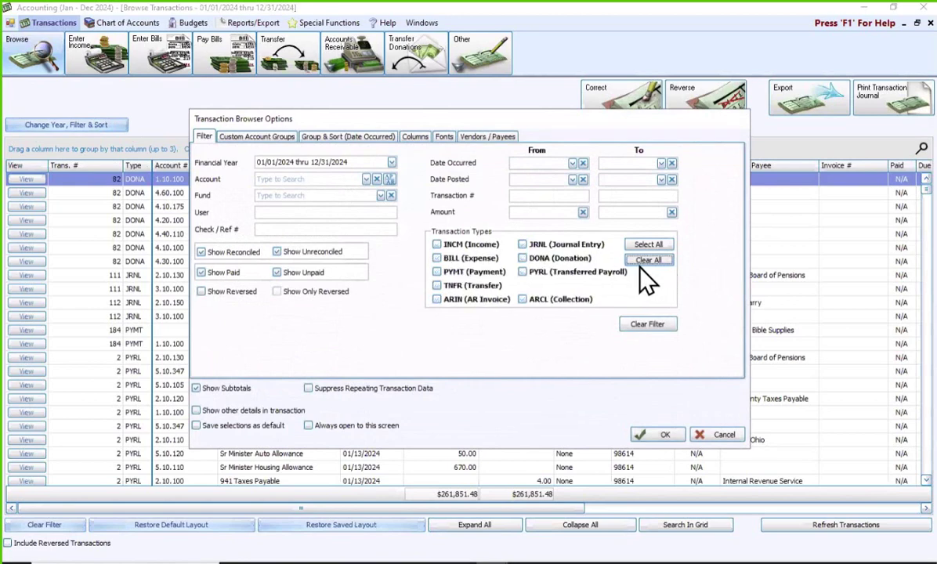
left_click(441, 280)
left_click(444, 276)
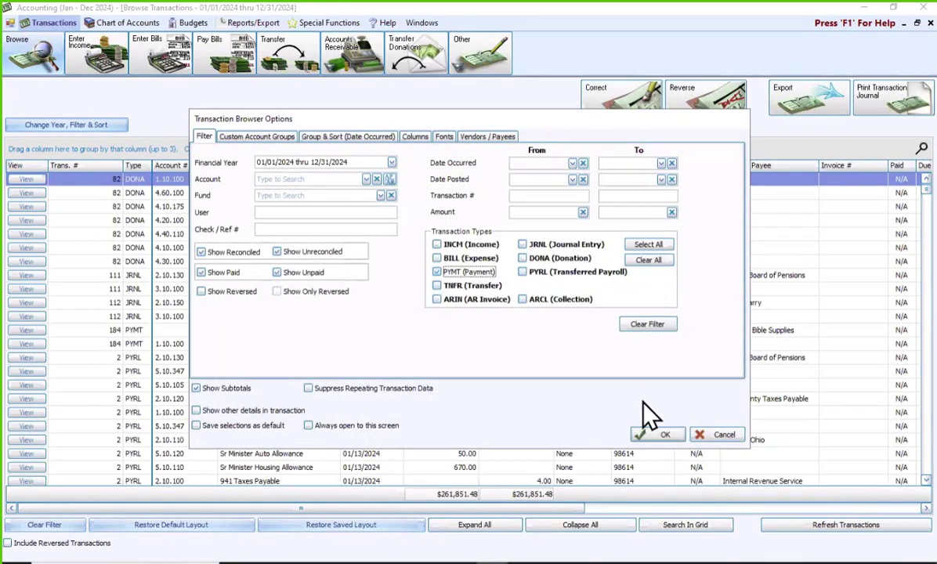
left_click(648, 434)
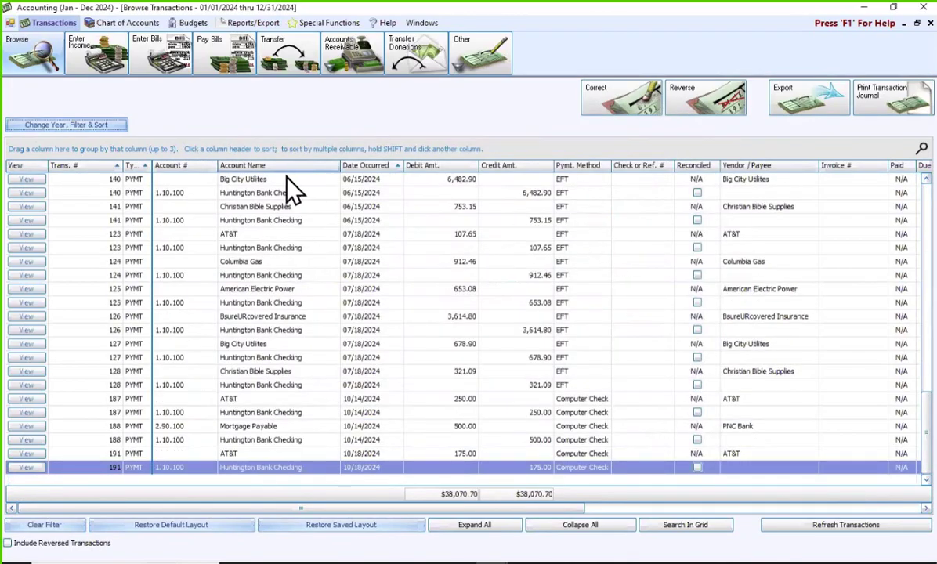
Group the payment transactions by Account Name and preview the Transaction Journal report, closing it when done.
left_click_drag(280, 168, 115, 144)
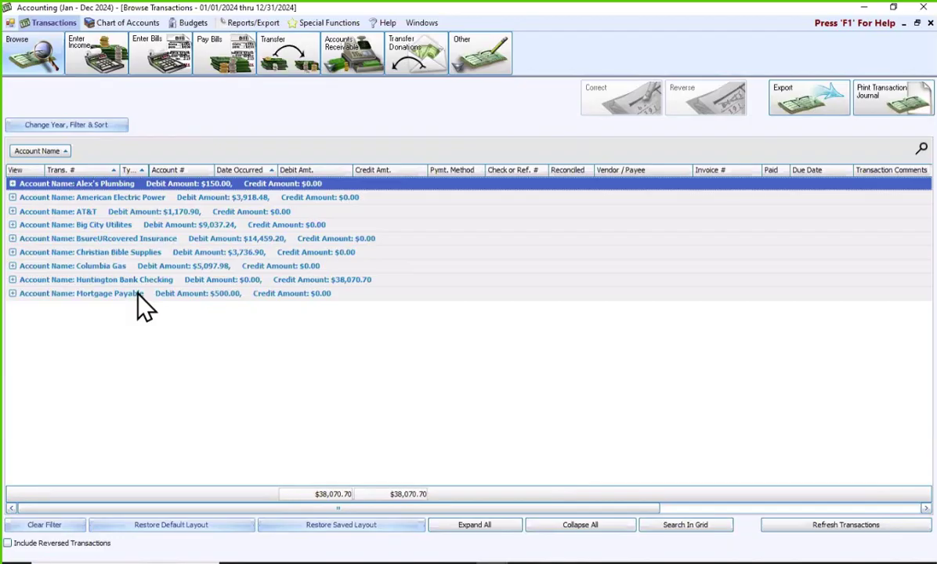
left_click(888, 107)
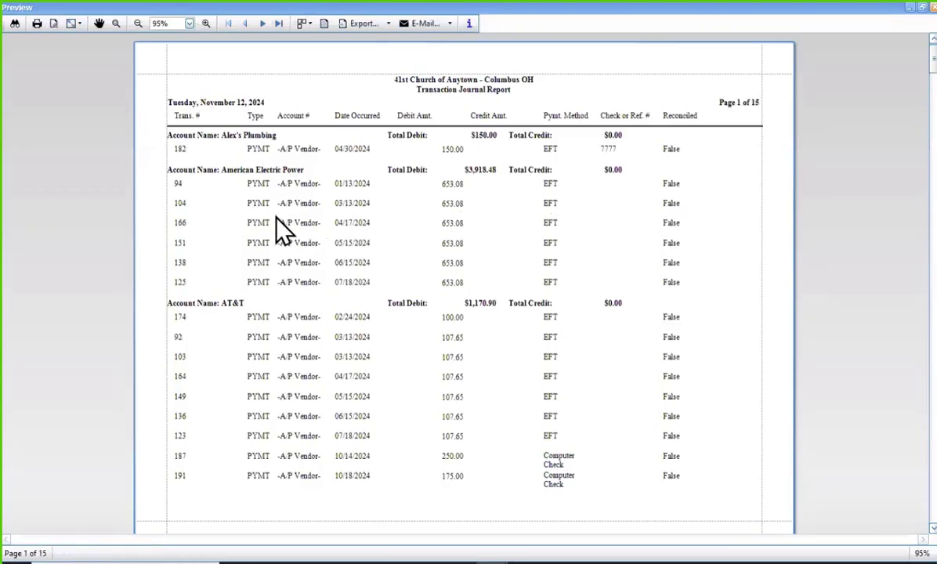
left_click(931, 6)
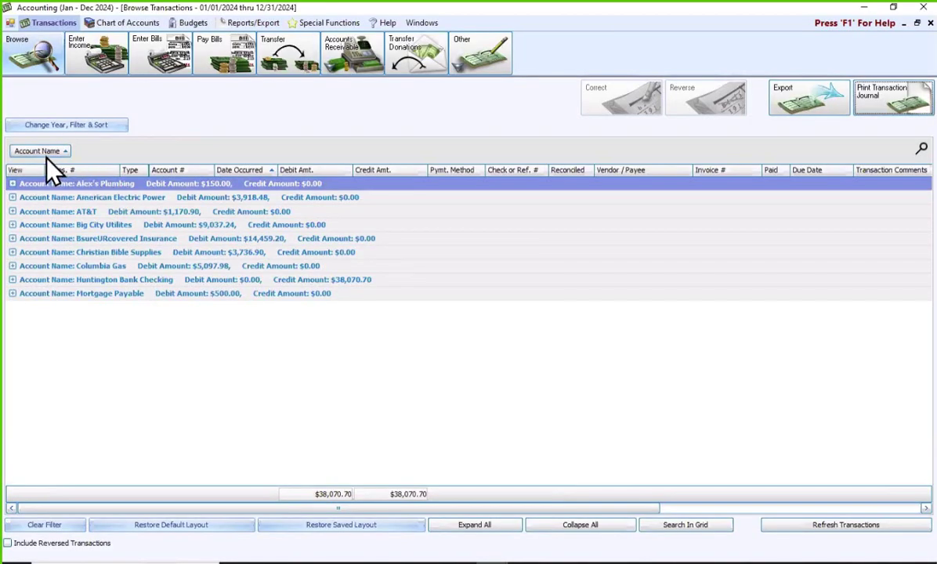
Set the transaction browser's Account Name grouping to show totals only.
left_click(56, 123)
left_click(296, 134)
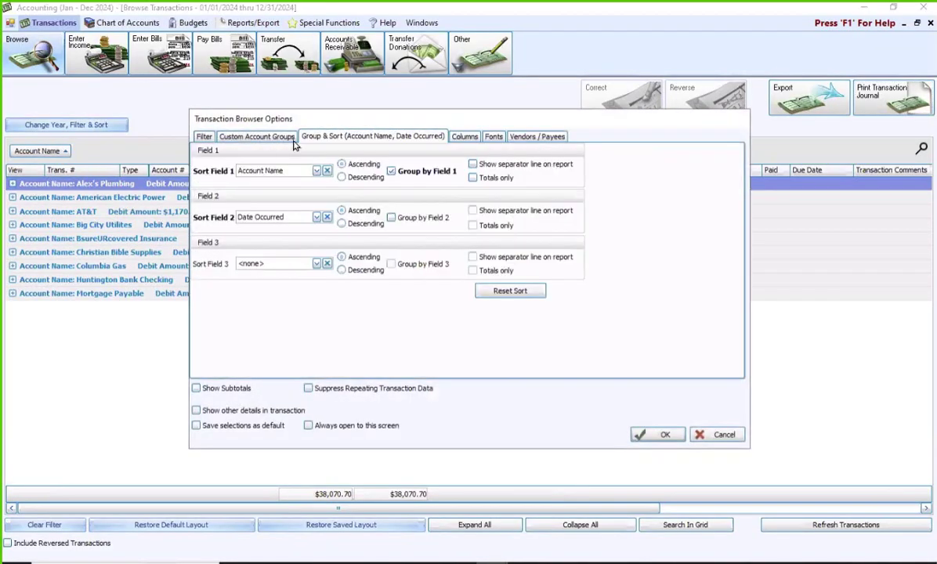
left_click(472, 178)
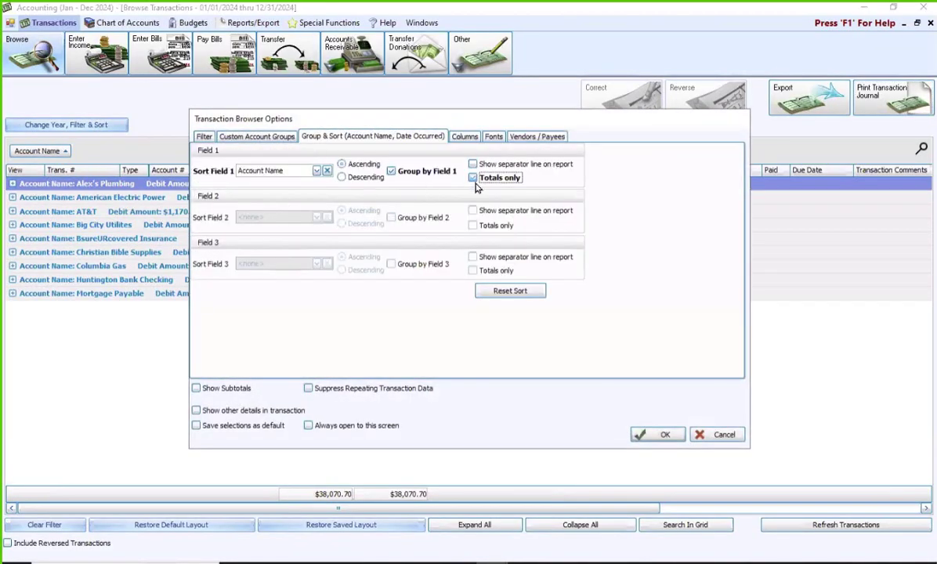
left_click(657, 436)
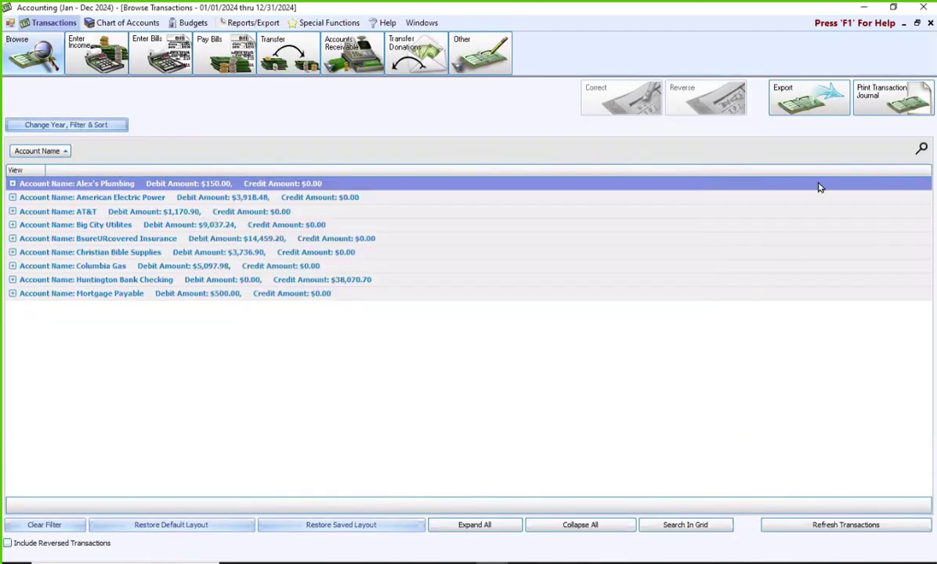
Preview the totals-only Transaction Journal report, and close both the preview and the transaction browser.
left_click(884, 107)
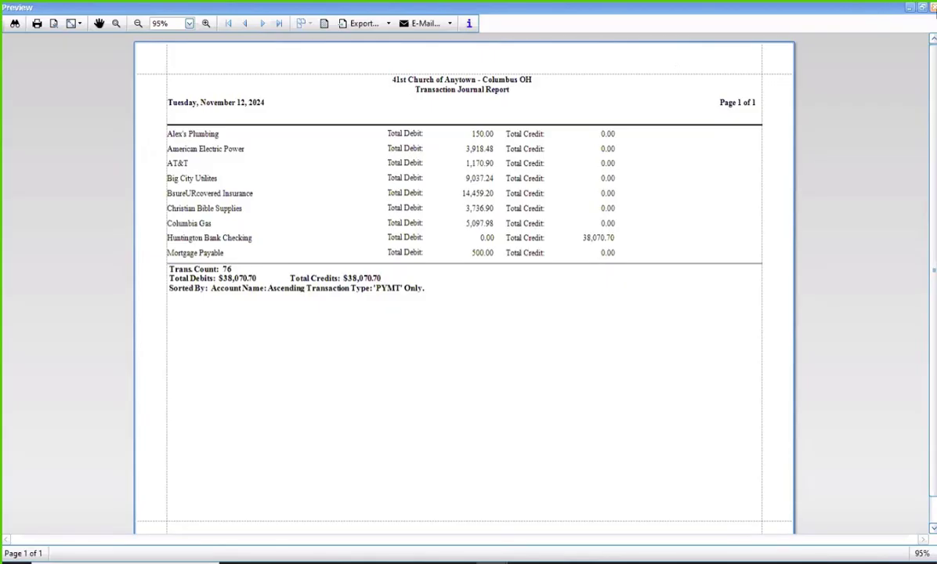
left_click(932, 8)
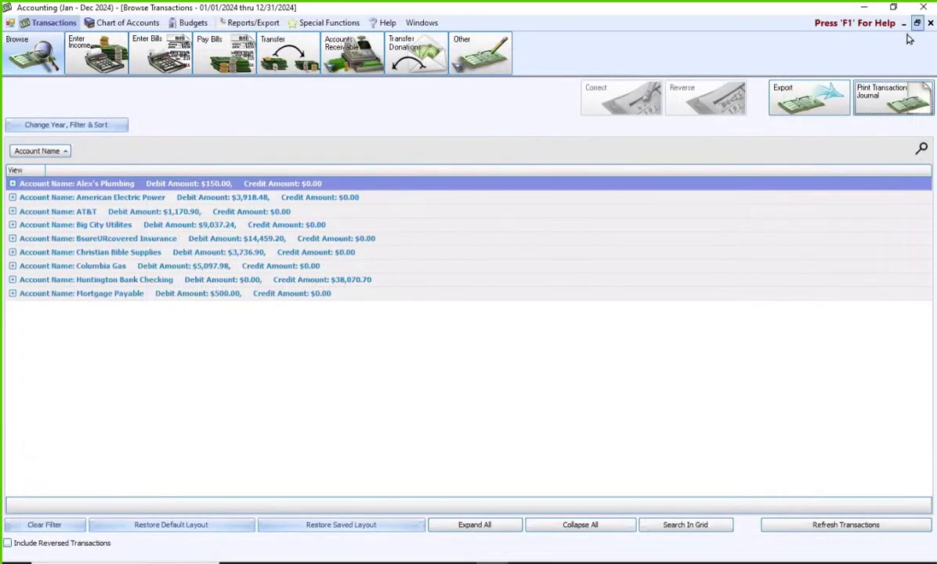
left_click(929, 23)
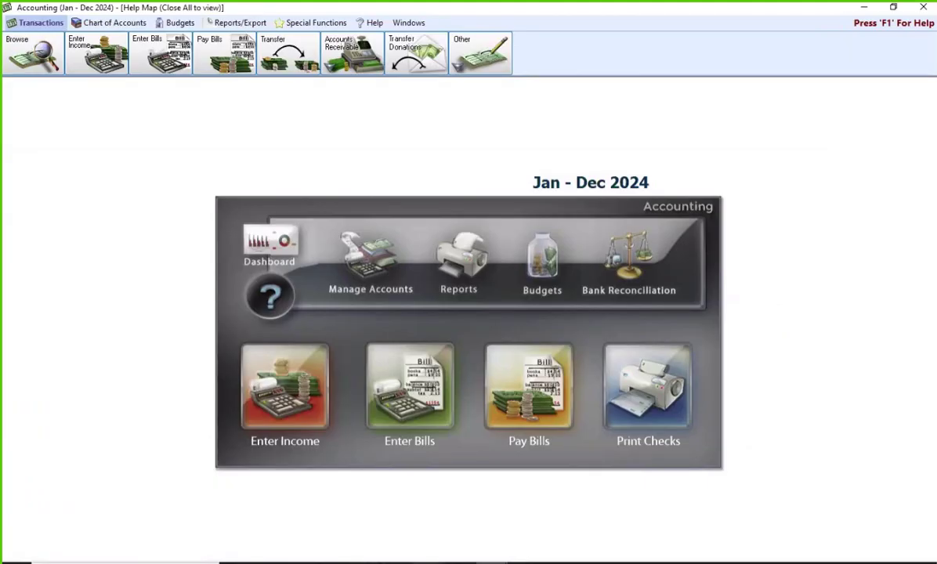
Switch to the Church Windows website in the browser and open the Resource Center's list of documents and webinars.
key("alt+Tab")
mouse_move(505, 105)
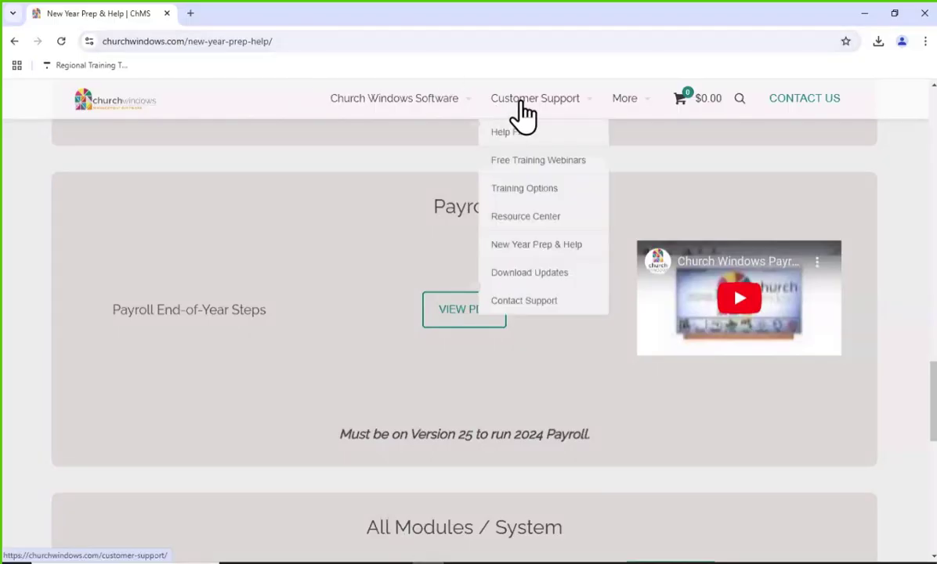
left_click(543, 218)
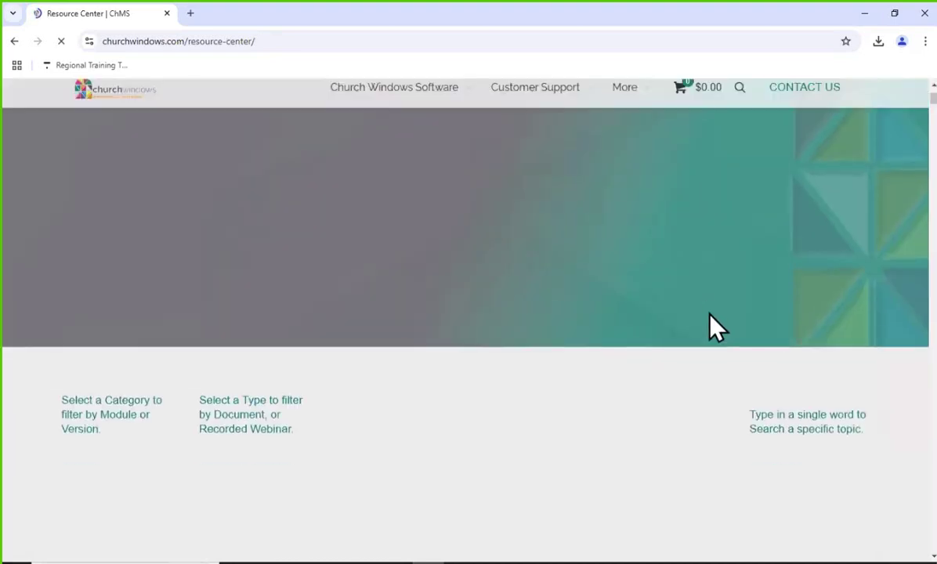
scroll(731, 366, "down", 4)
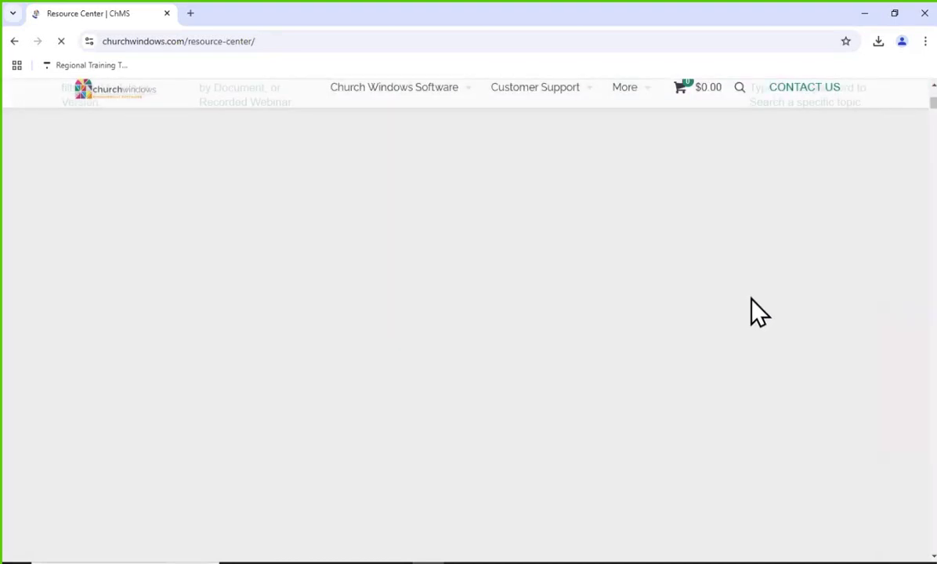
scroll(757, 310, "down", 4)
scroll(759, 291, "up", 3)
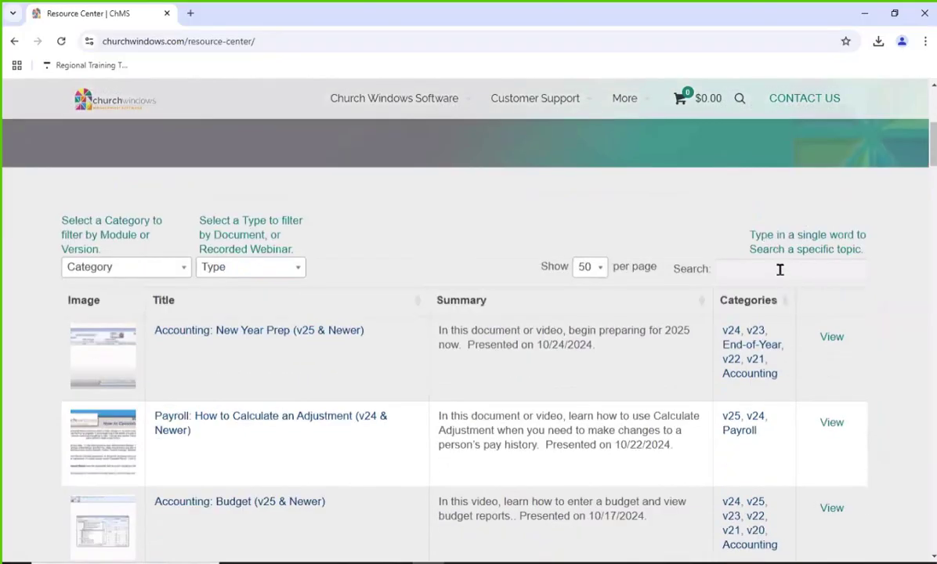
Search the Resource Center for W2 and look through the matching documents and videos.
left_click(779, 269)
type("W2")
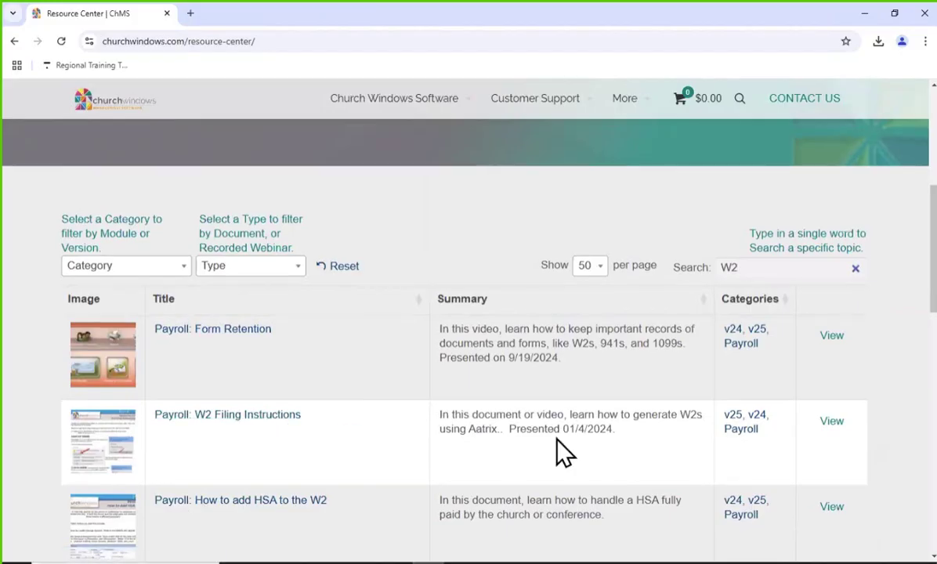
scroll(557, 442, "down", 1)
scroll(517, 368, "up", 1)
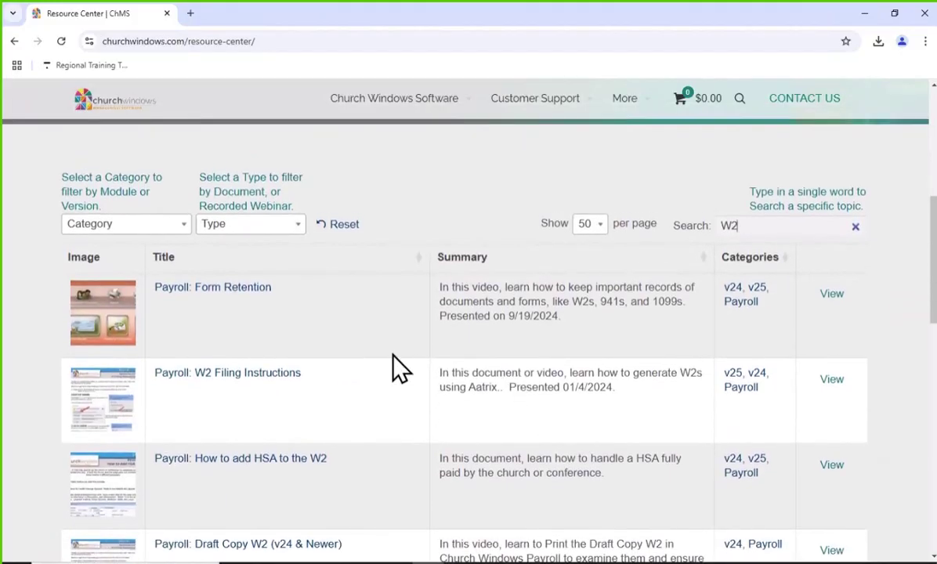
scroll(256, 348, "down", 1)
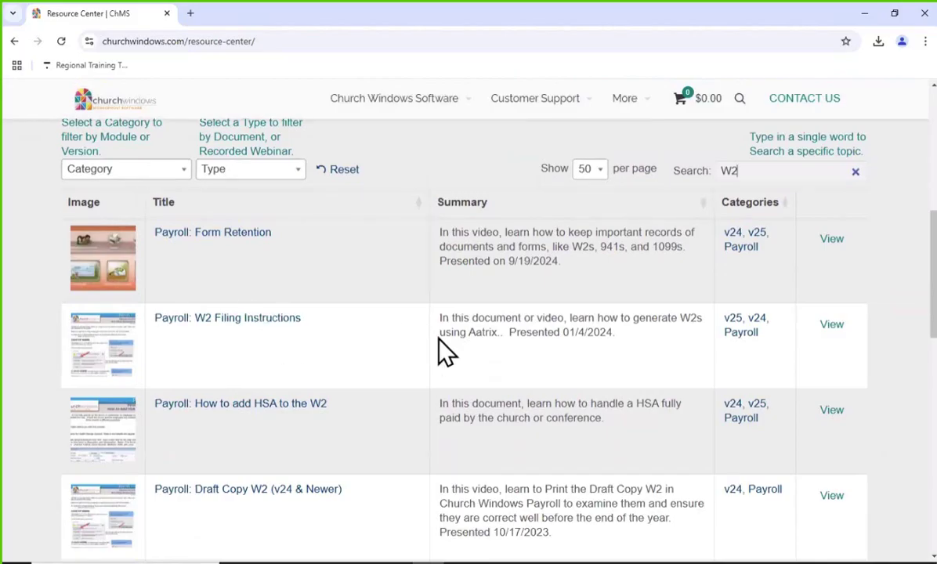
scroll(372, 356, "up", 5)
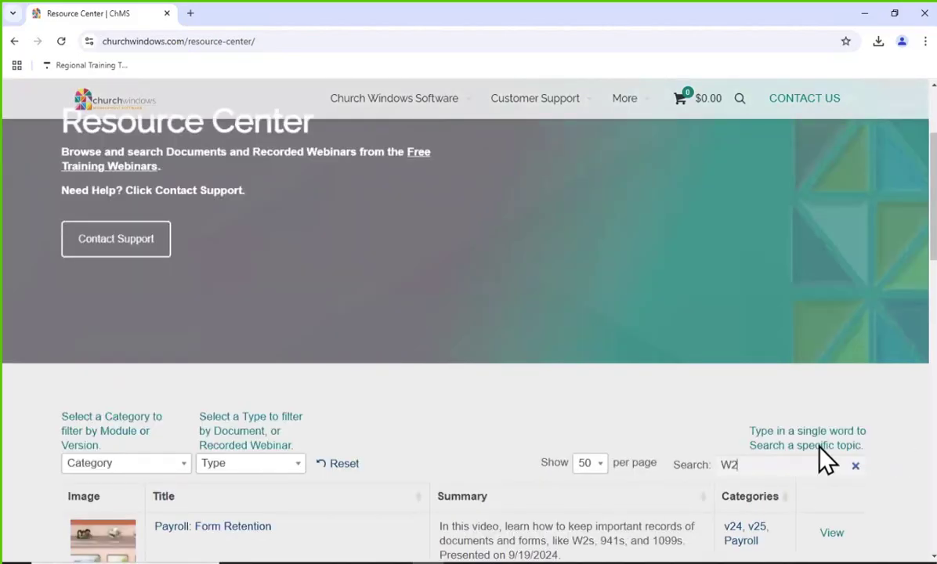
Replace the Resource Center search term with 1099 and look through the matching resources.
scroll(783, 438, "down", 1)
double_click(728, 400)
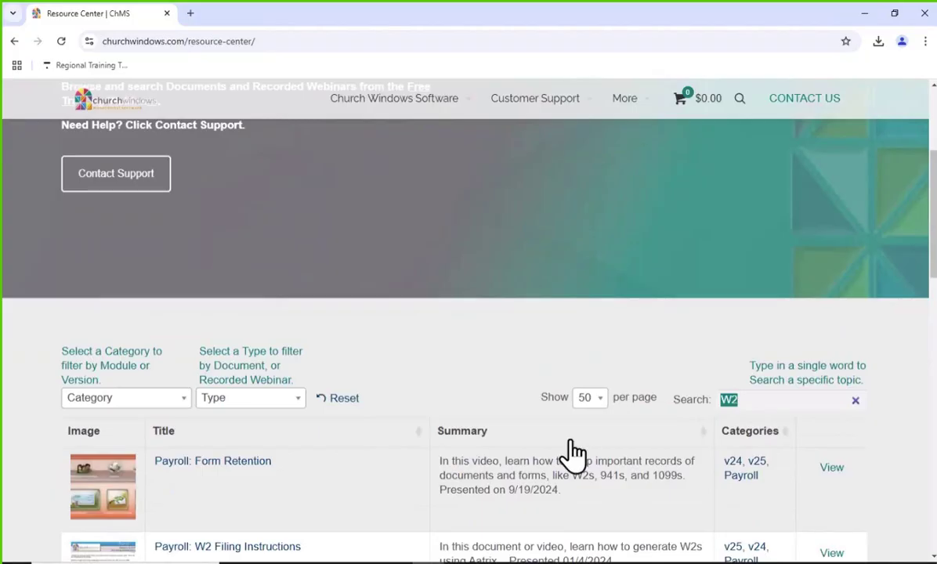
type("1099")
scroll(603, 340, "down", 2)
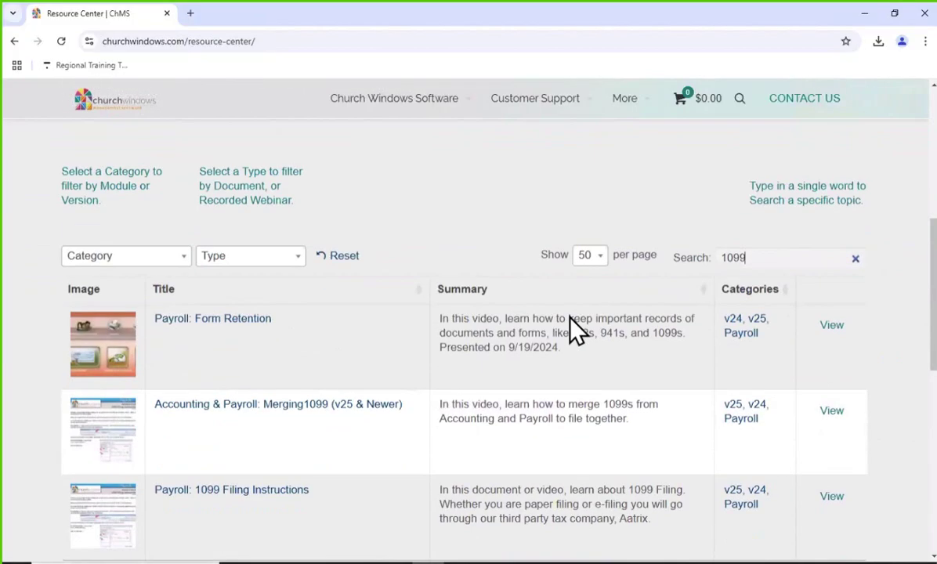
scroll(574, 325, "down", 1)
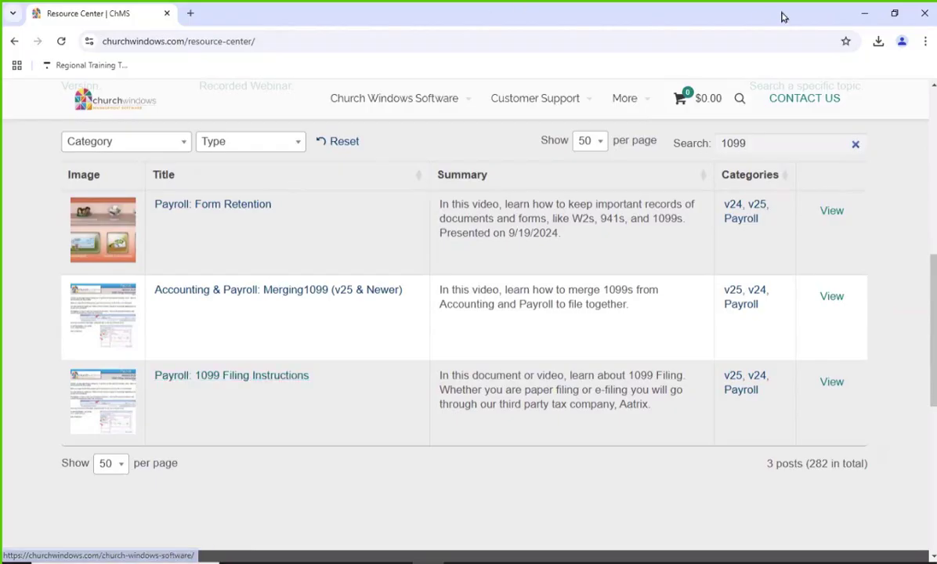
Minimize the browser to return to Accounting and open the Manage Years function.
left_click(864, 13)
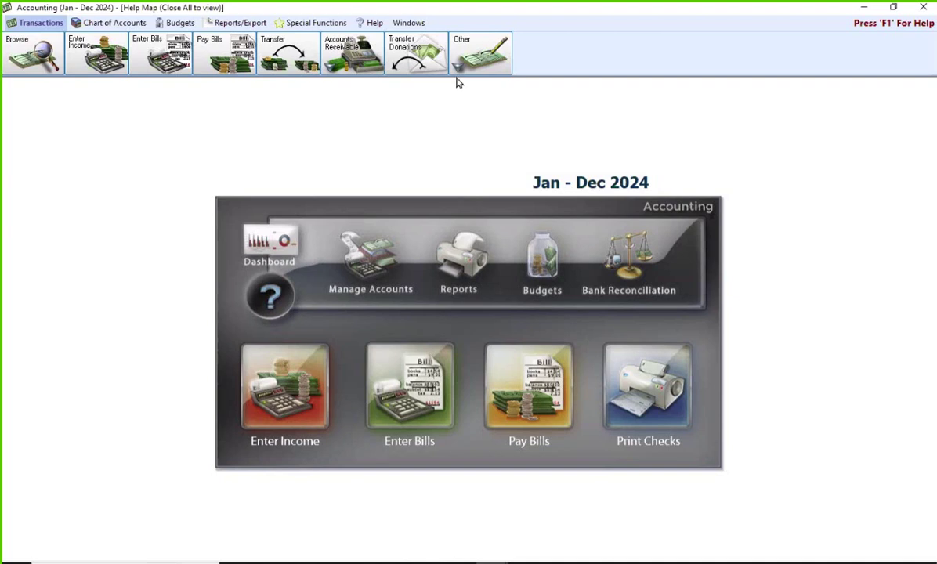
left_click(318, 26)
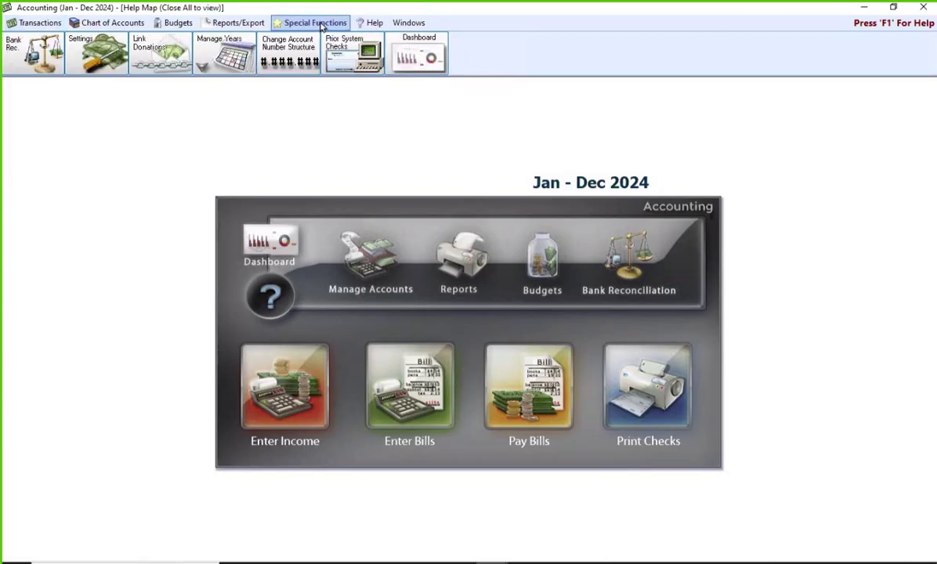
left_click(200, 60)
left_click(145, 140)
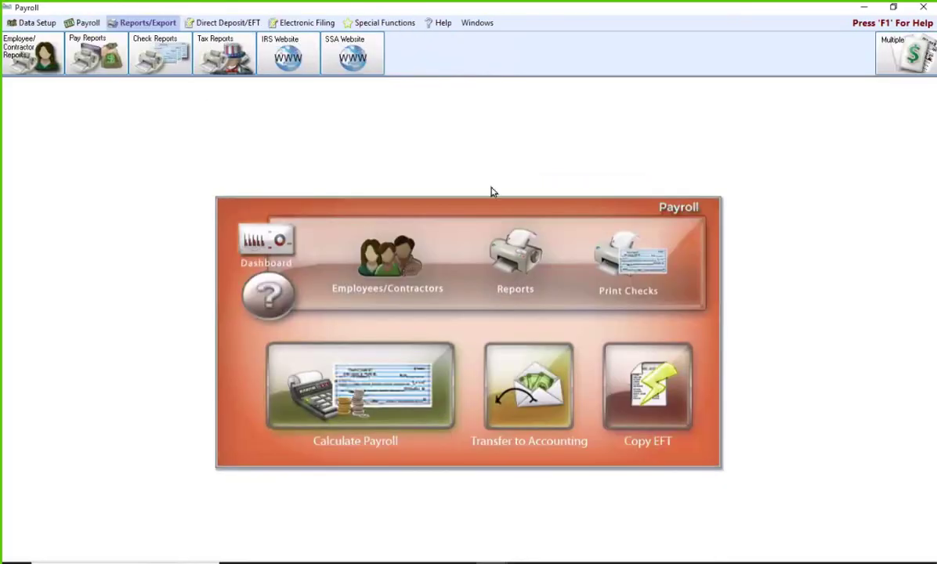
Switch to Payroll, view the general payroll settings, and close the Settings window without changes.
left_click(468, 509)
left_click(384, 22)
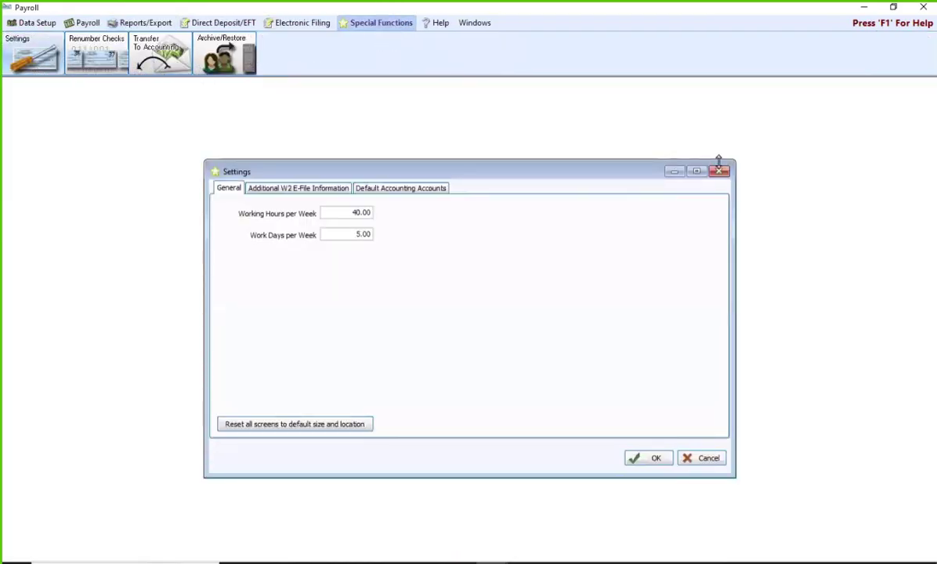
left_click(718, 167)
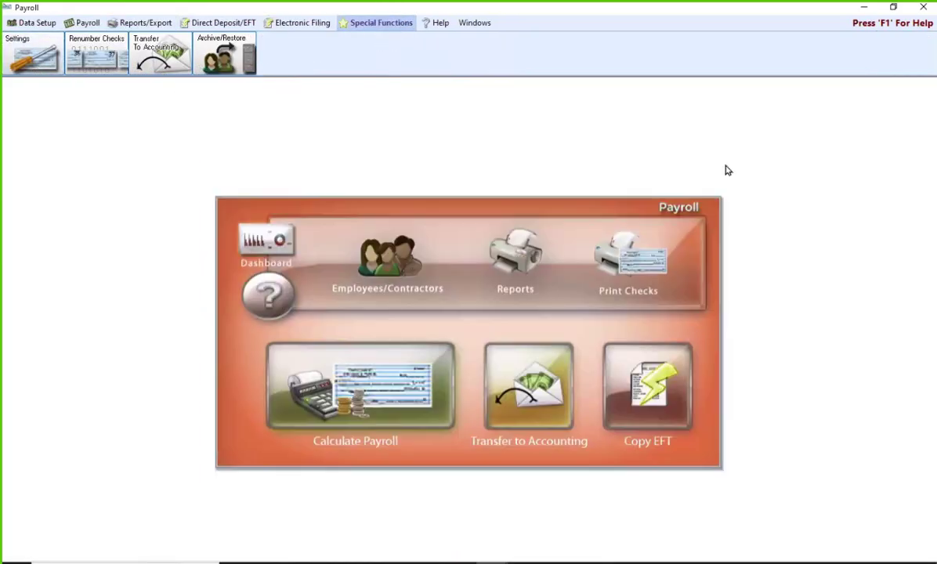